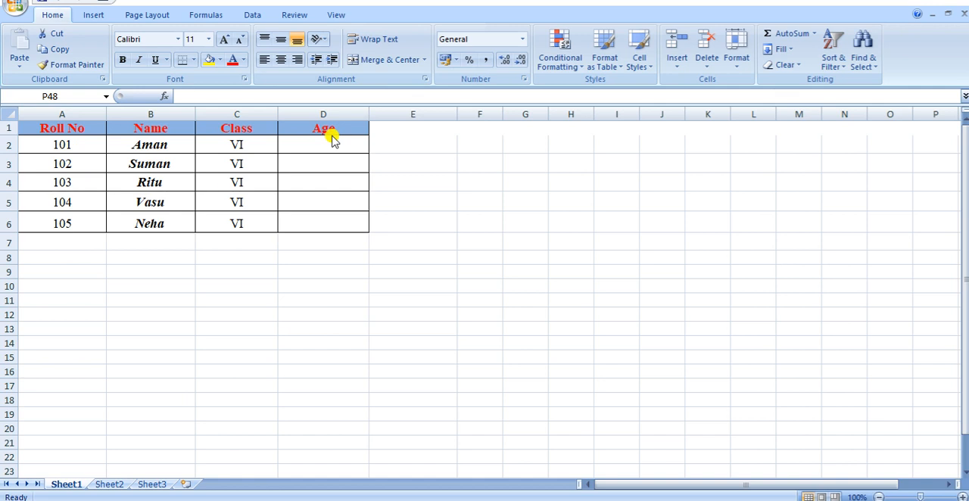
# Start a data validation rule for the Age column cells D1:D6 that allows only whole numbers
pyautogui.click(308, 127)
pyautogui.moveTo(308, 127); pyautogui.dragTo(323, 221)
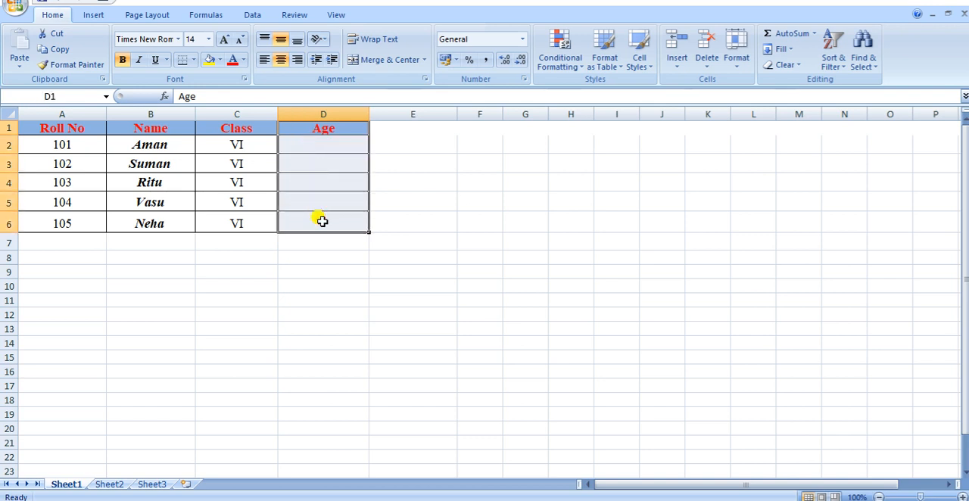
pyautogui.click(256, 15)
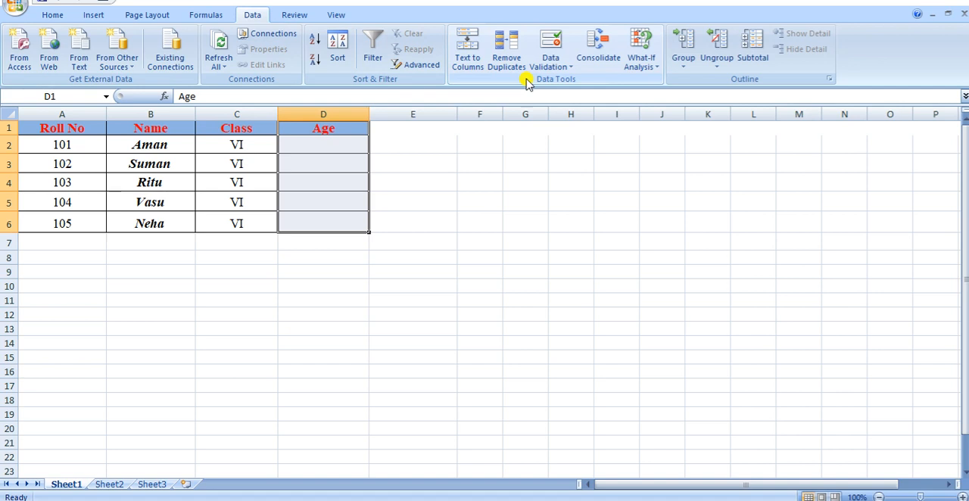
pyautogui.click(564, 66)
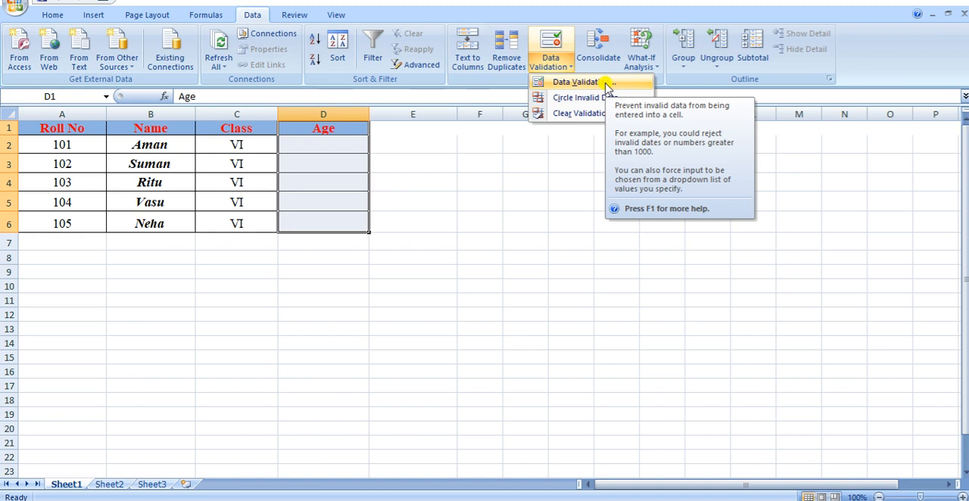
pyautogui.click(580, 81)
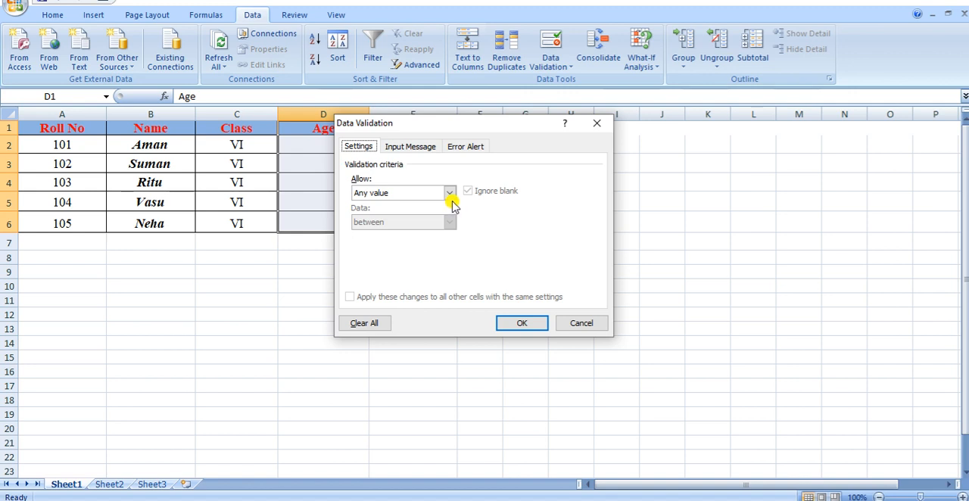
pyautogui.click(450, 194)
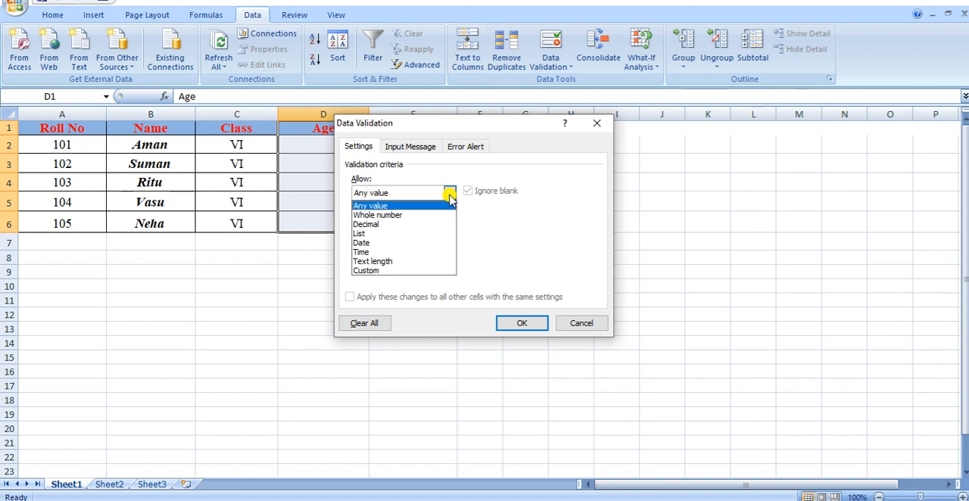
pyautogui.click(392, 218)
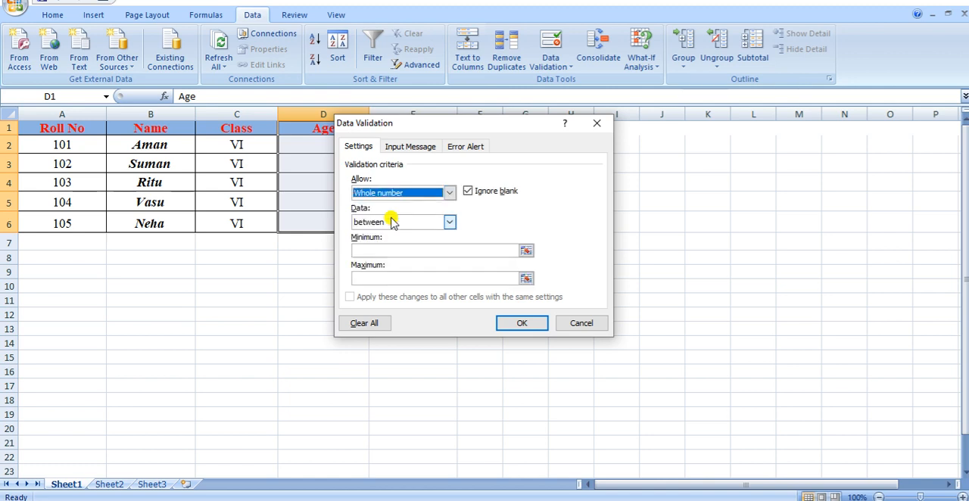
# Restrict the validated whole numbers to between a minimum of 10 and a maximum of 13
pyautogui.click(451, 221)
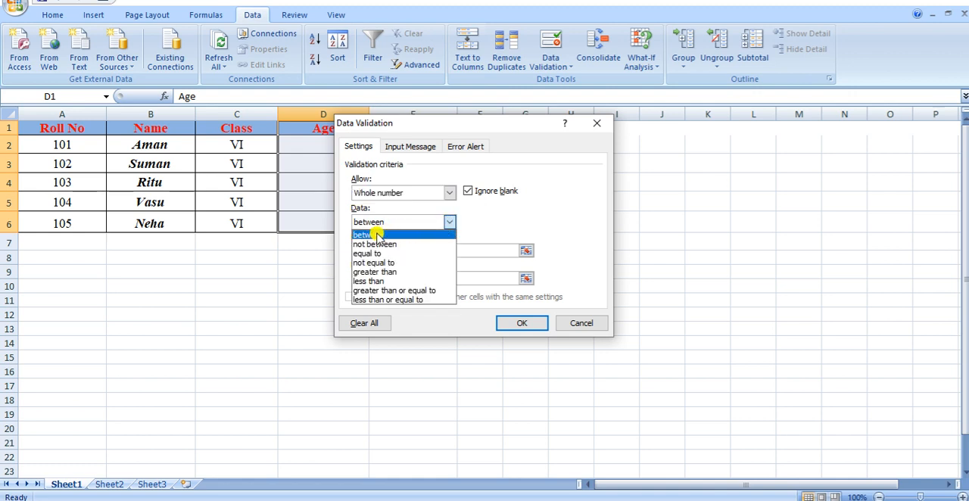
pyautogui.click(374, 236)
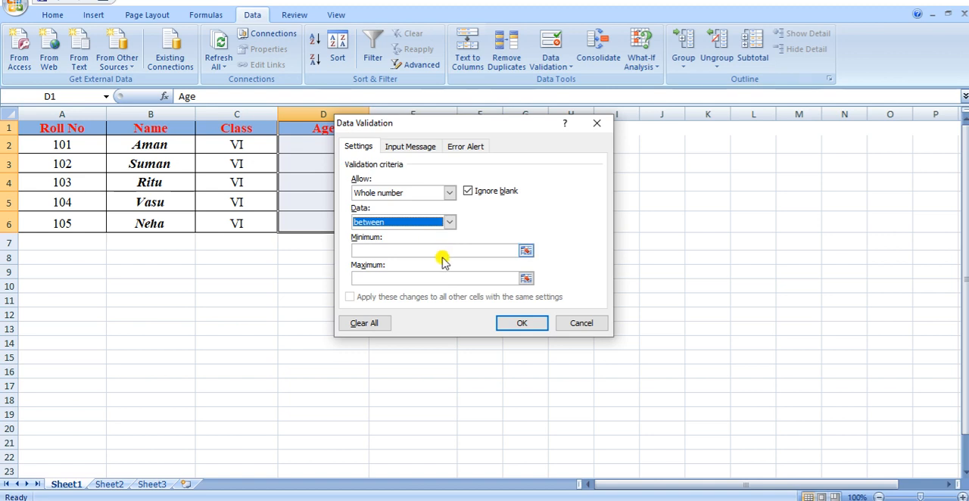
pyautogui.click(419, 247)
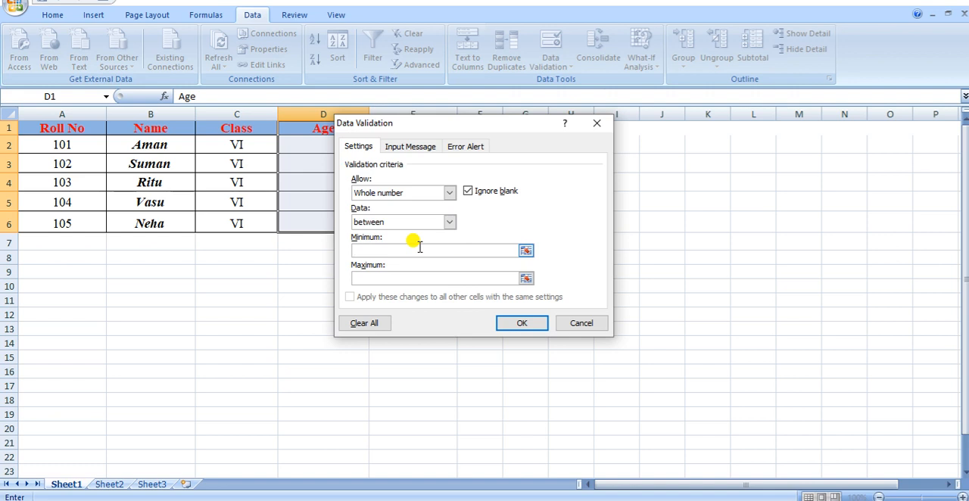
pyautogui.write('10')
pyautogui.click(395, 278)
pyautogui.write('13')
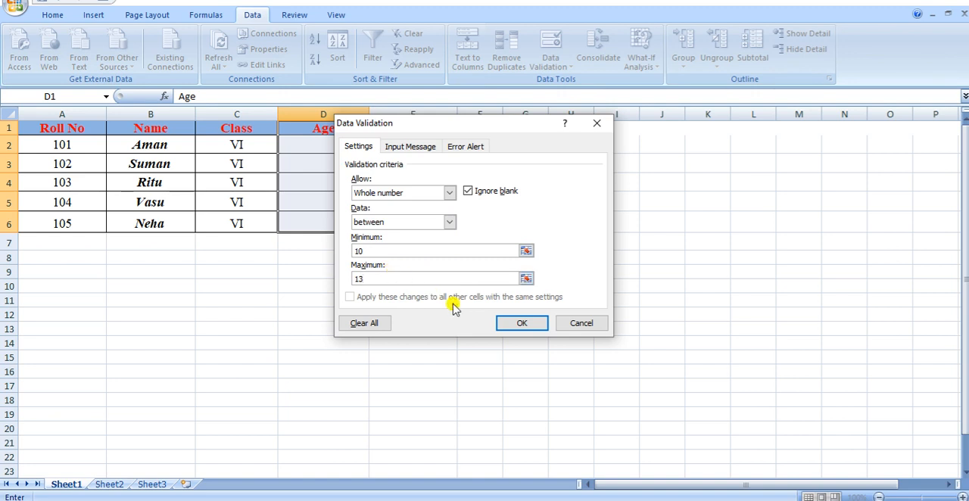
# Add an input message titled "Valid data" with the text "enter between 10 and 13" to the validation rule
pyautogui.click(424, 149)
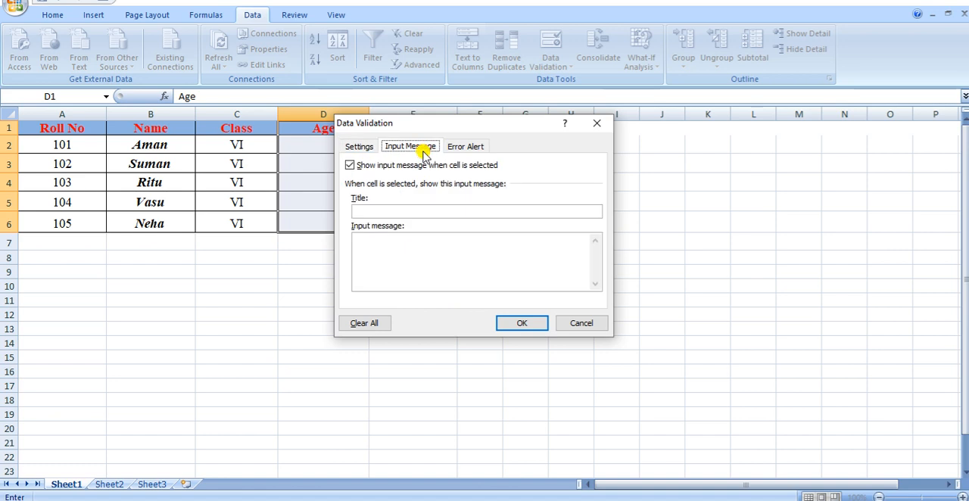
pyautogui.click(395, 211)
pyautogui.write('Val')
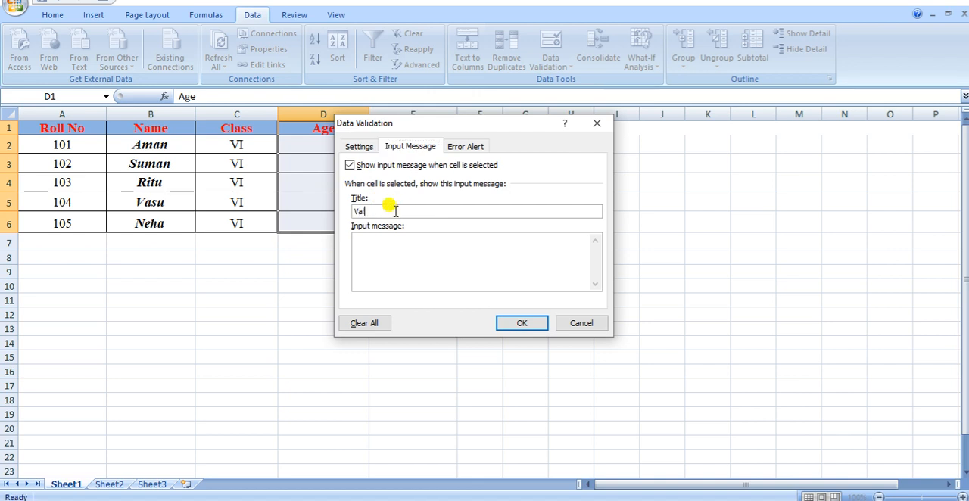
pyautogui.write('id data')
pyautogui.click(371, 262)
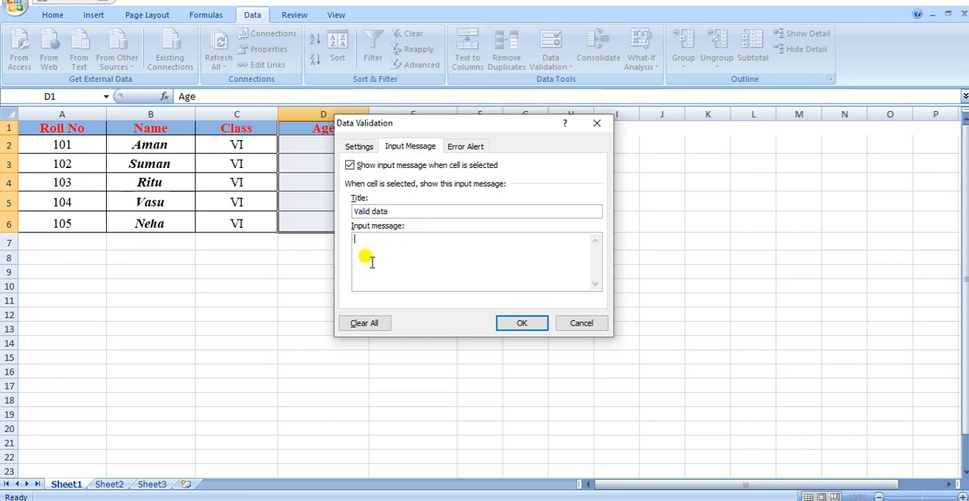
pyautogui.write('enter between 10 and 13')
# Add a Warning-style error alert titled "Invalid Data" with the message "Incorrect Input" and apply the validation rule
pyautogui.click(465, 148)
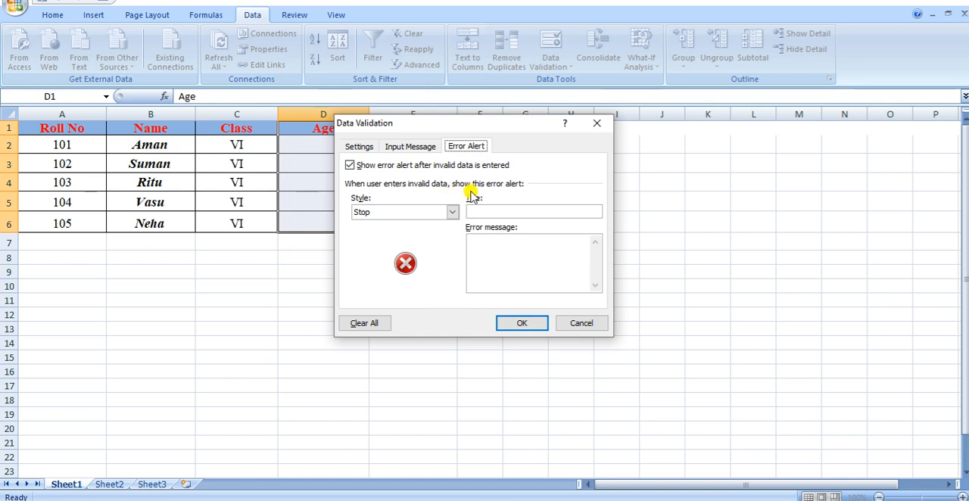
pyautogui.click(452, 214)
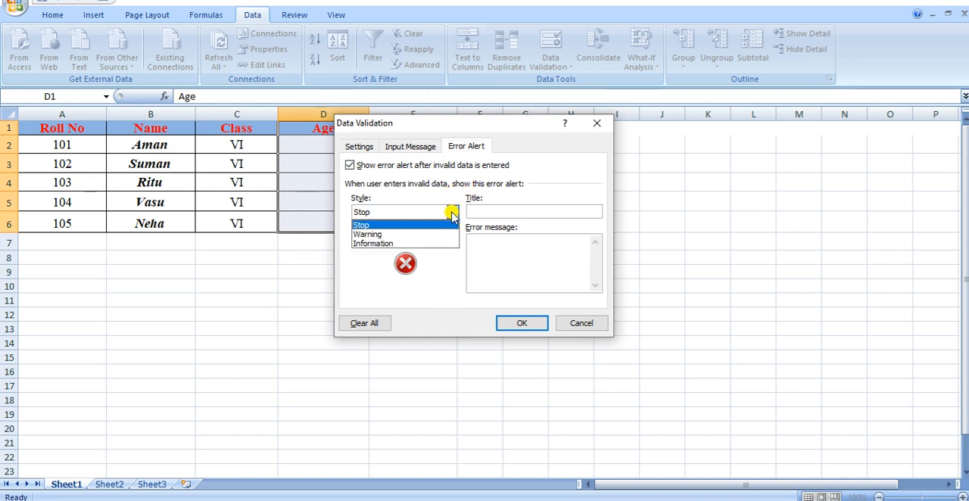
pyautogui.click(373, 235)
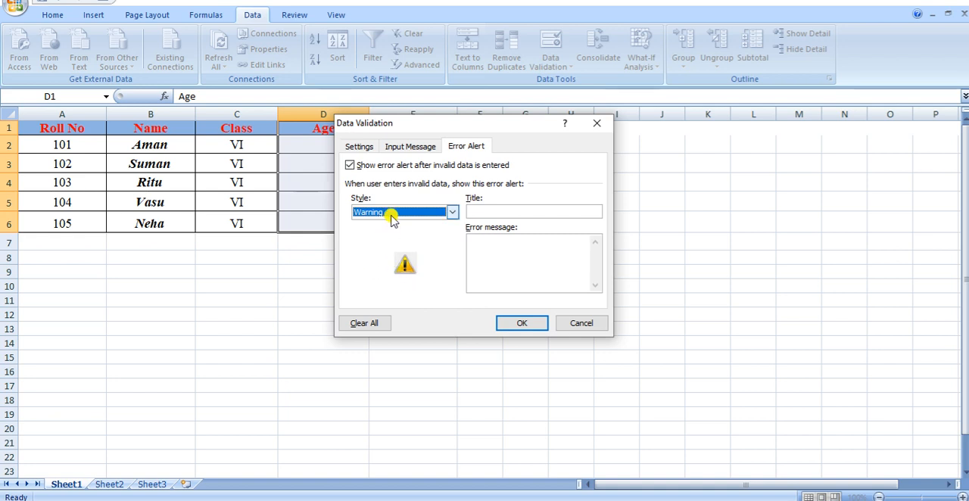
pyautogui.click(486, 212)
pyautogui.write('Invalid Data')
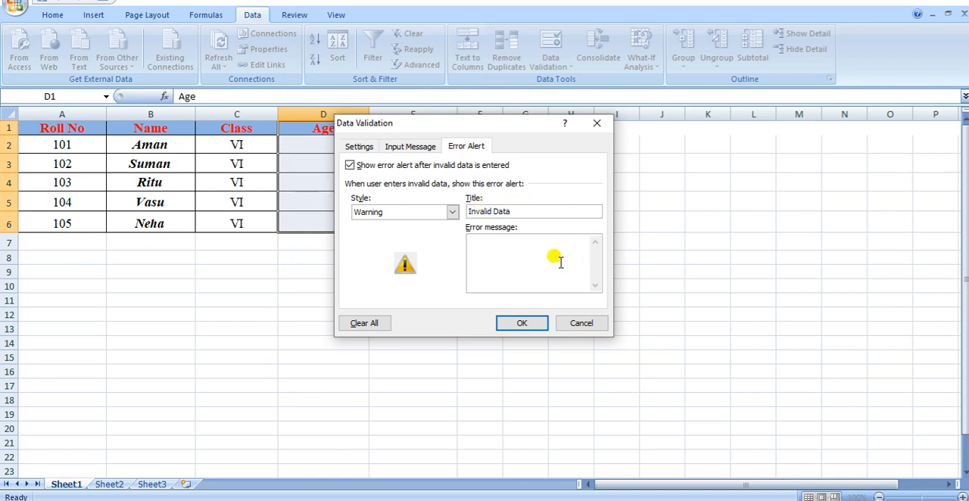
pyautogui.click(510, 263)
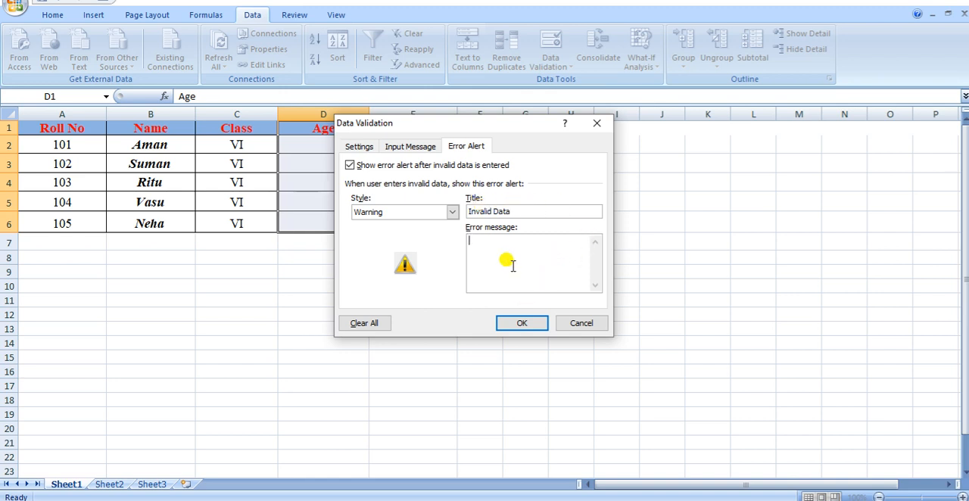
pyautogui.write('Incorrec')
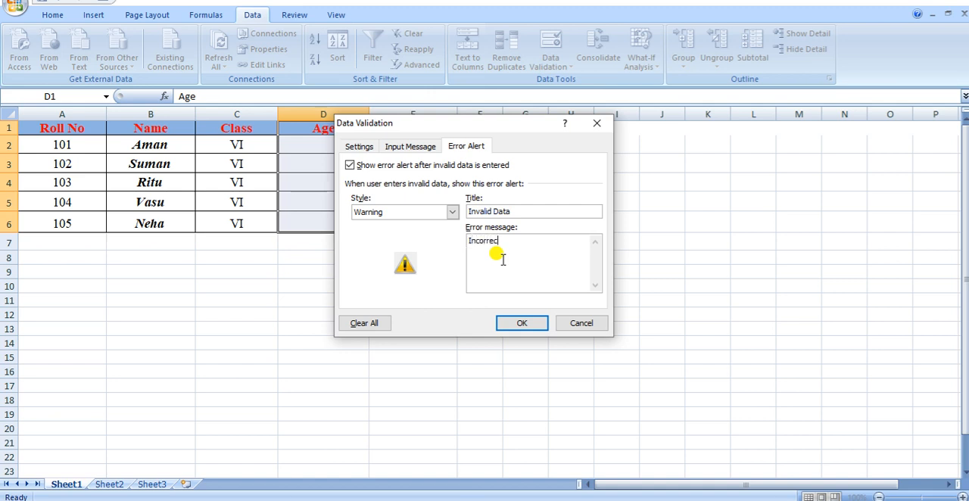
pyautogui.write('t Input')
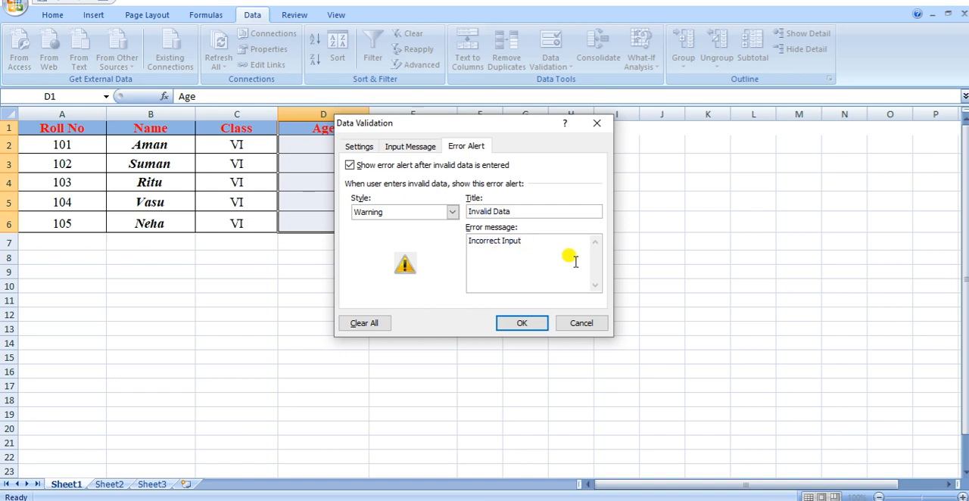
pyautogui.click(522, 324)
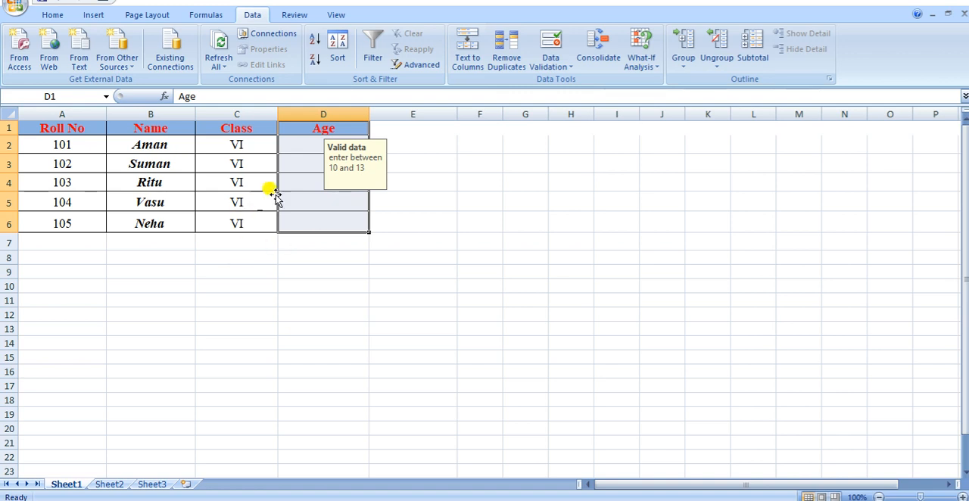
# Test the validation by trying to enter the out-of-range age 14 in cell D2, then cancel the entry
pyautogui.click(306, 148)
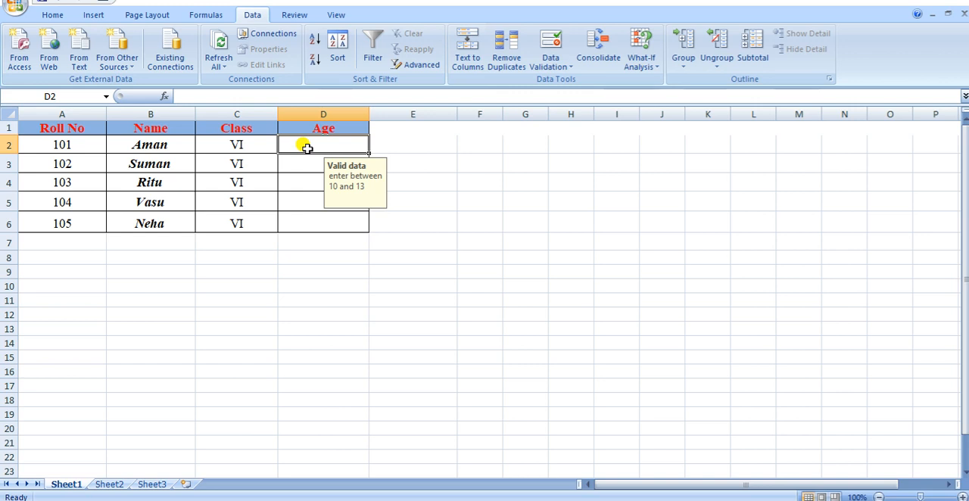
pyautogui.write('14')
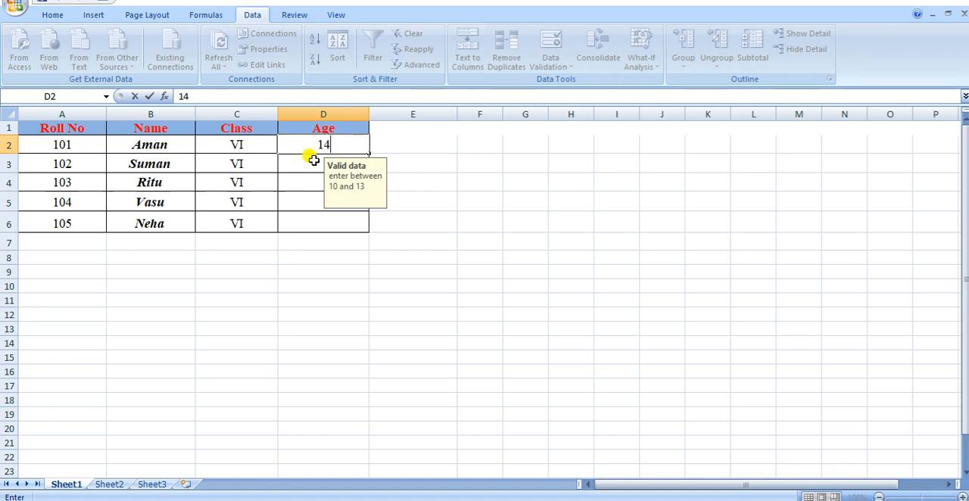
pyautogui.press('Return')
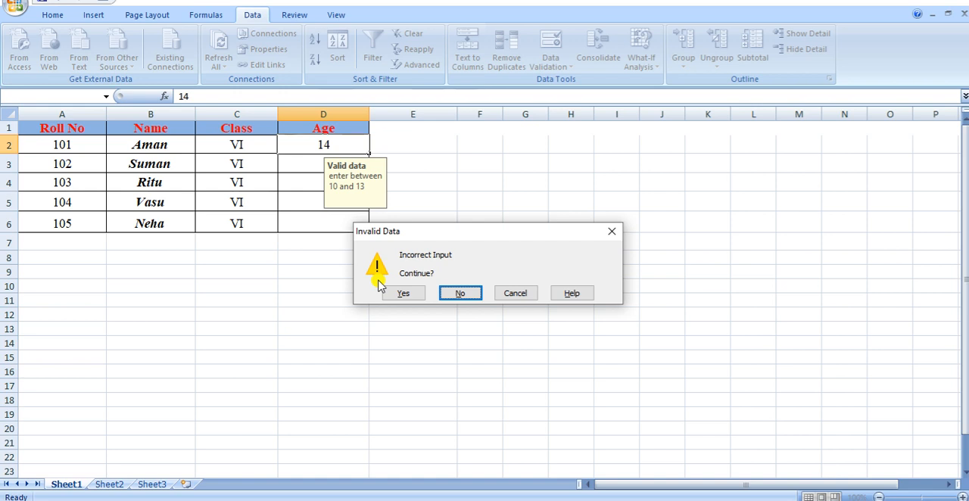
pyautogui.click(455, 292)
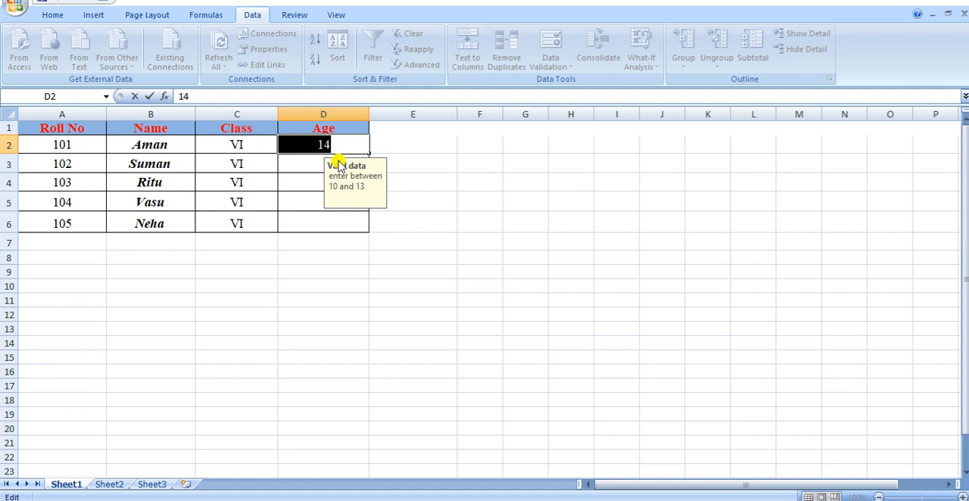
pyautogui.click(283, 261)
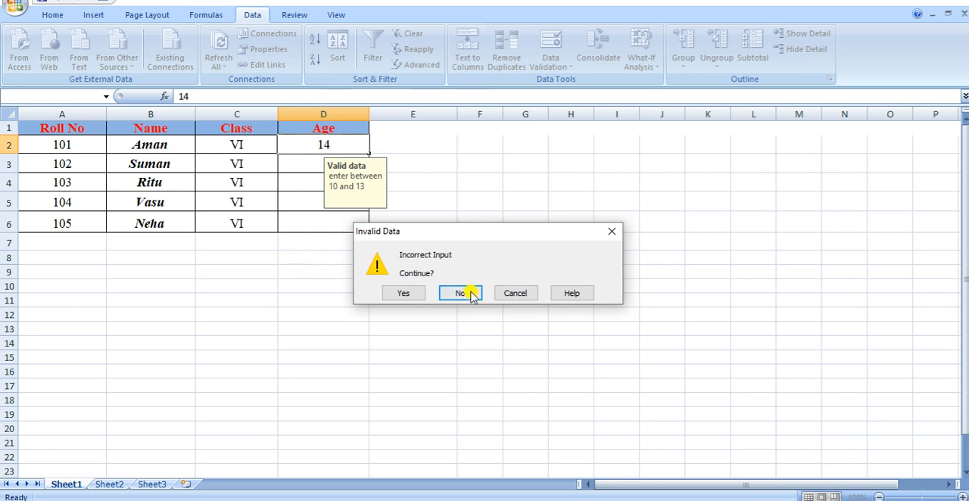
pyautogui.click(509, 297)
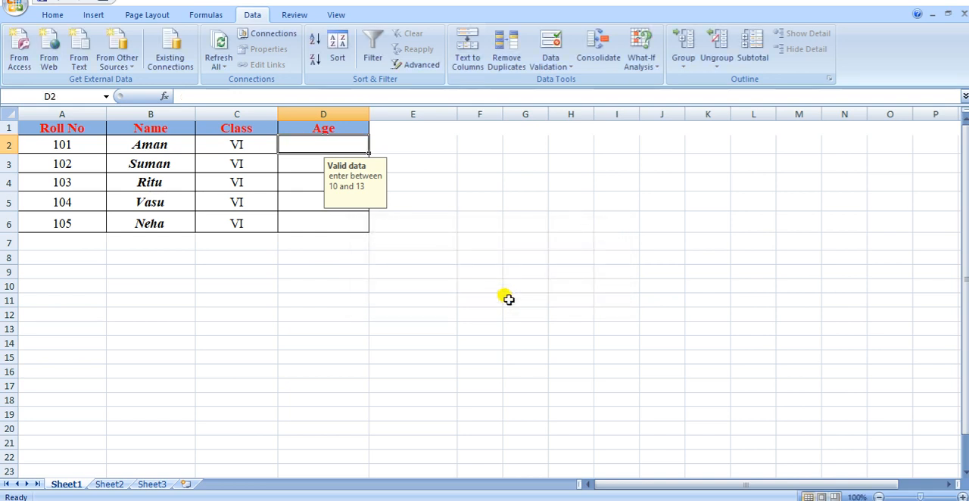